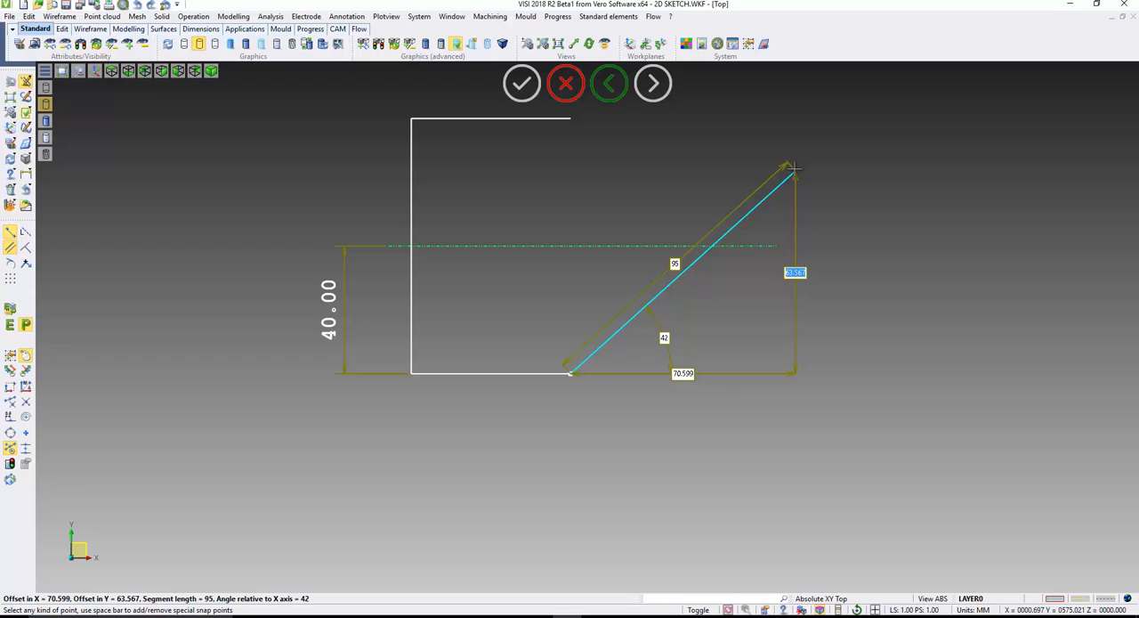
- Try constraining the angle of the line starting at the lower edge's open end to 40 degrees
{"action": "key", "text": "Tab"}
{"action": "type", "text": "4"}
{"action": "key", "text": "Tab"}
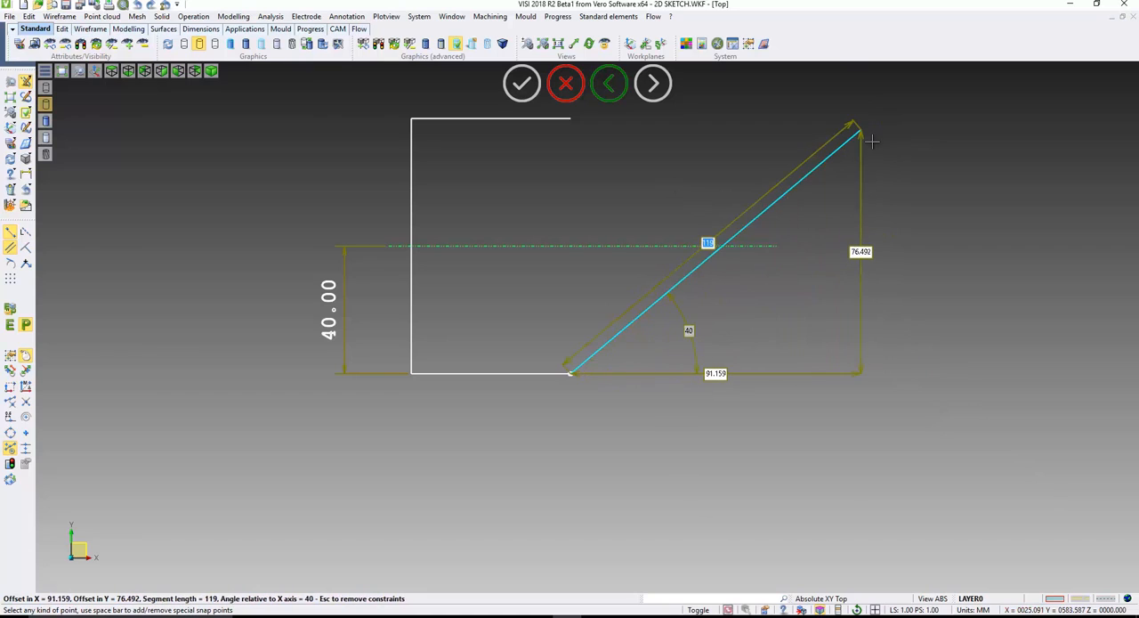
{"action": "key", "text": "Tab"}
{"action": "key", "text": "Tab"}
{"action": "key", "text": "Tab"}
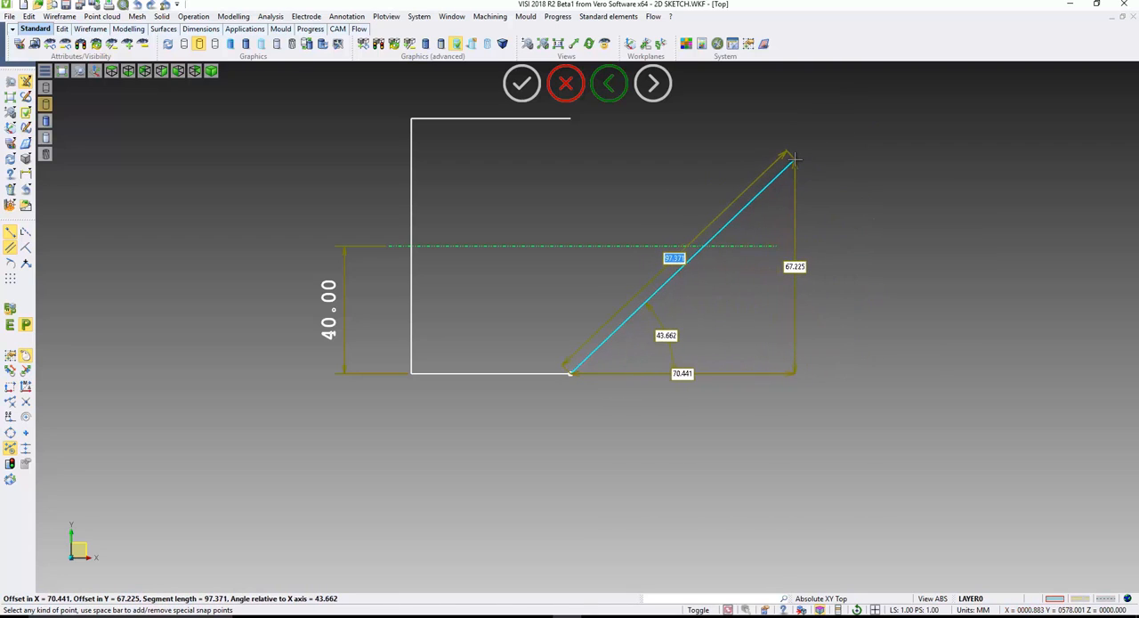
- Draw the sloped line from the lower edge's open end at 45 degrees to the X axis
{"action": "key", "text": "Tab"}
{"action": "key", "text": "Tab"}
{"action": "key", "text": "Tab"}
{"action": "type", "text": "45"}
{"action": "key", "text": "Tab"}
{"action": "type", "text": "97"}
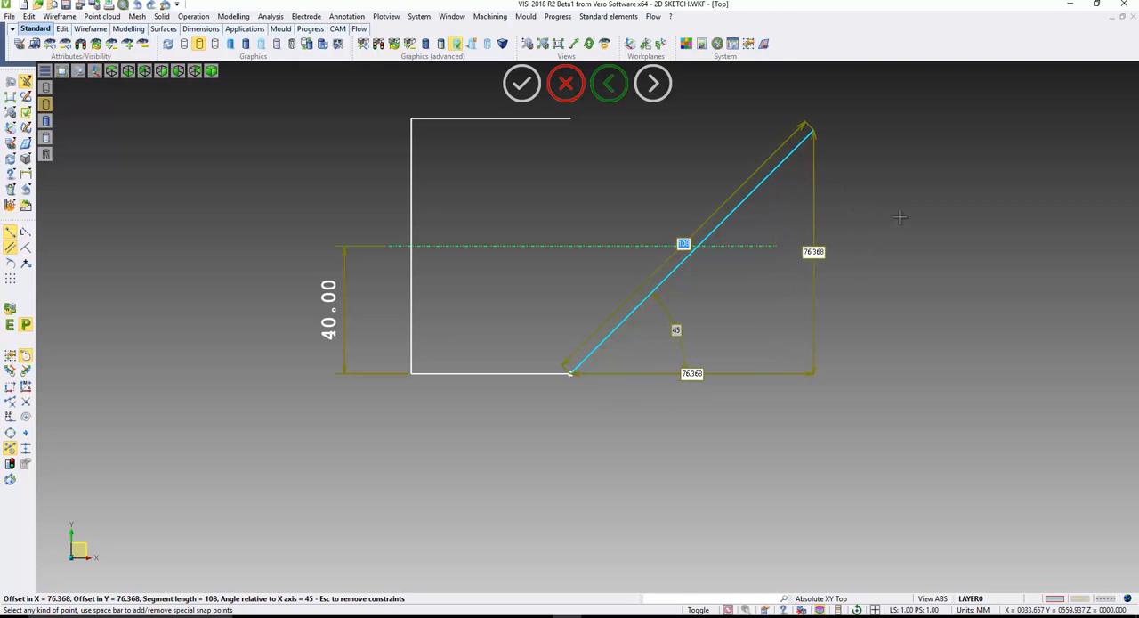
{"action": "key", "text": "Tab"}
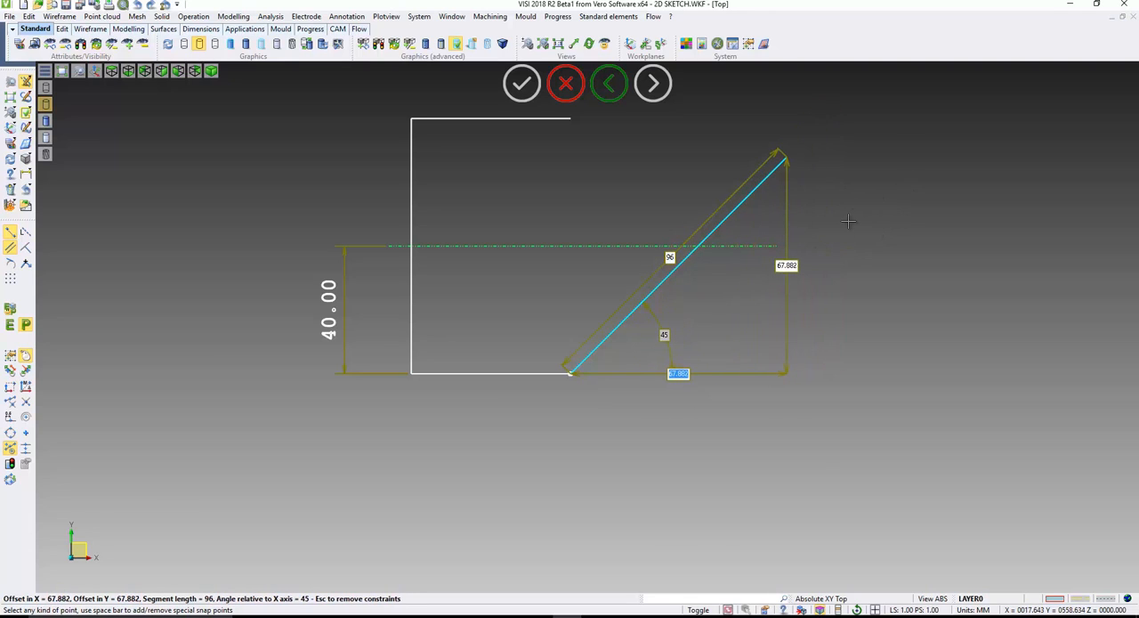
{"action": "key", "text": "Tab"}
{"action": "key", "text": "Return"}
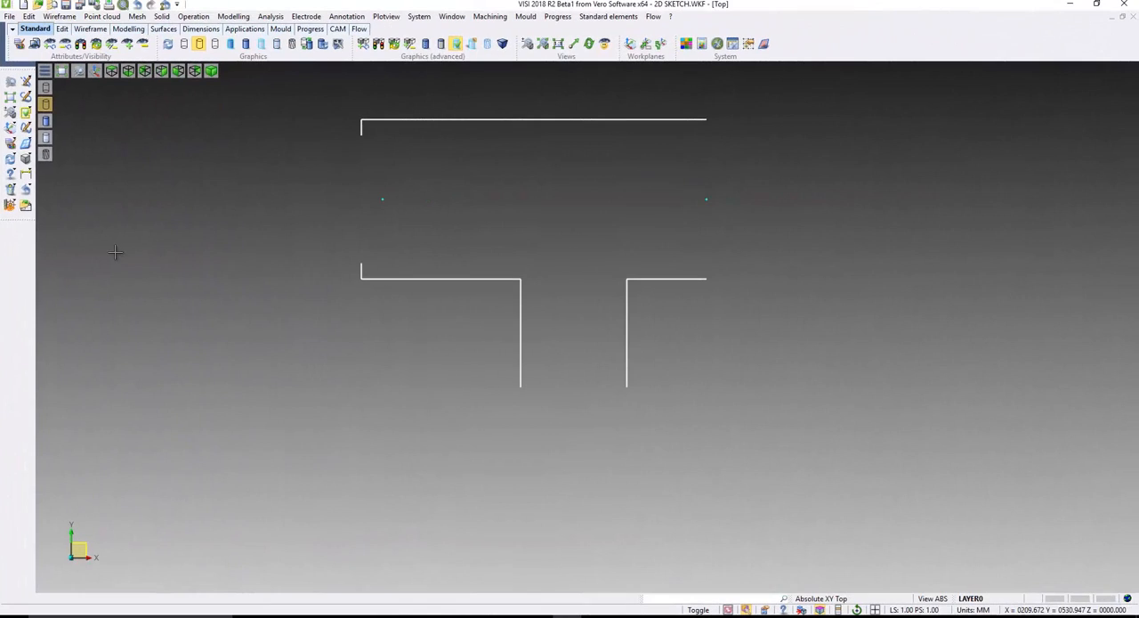
- Draw a 30 mm radius circle centred on the rightmost point and passing through the end of the short lower edge
{"action": "left_click", "coordinate": [25, 98]}
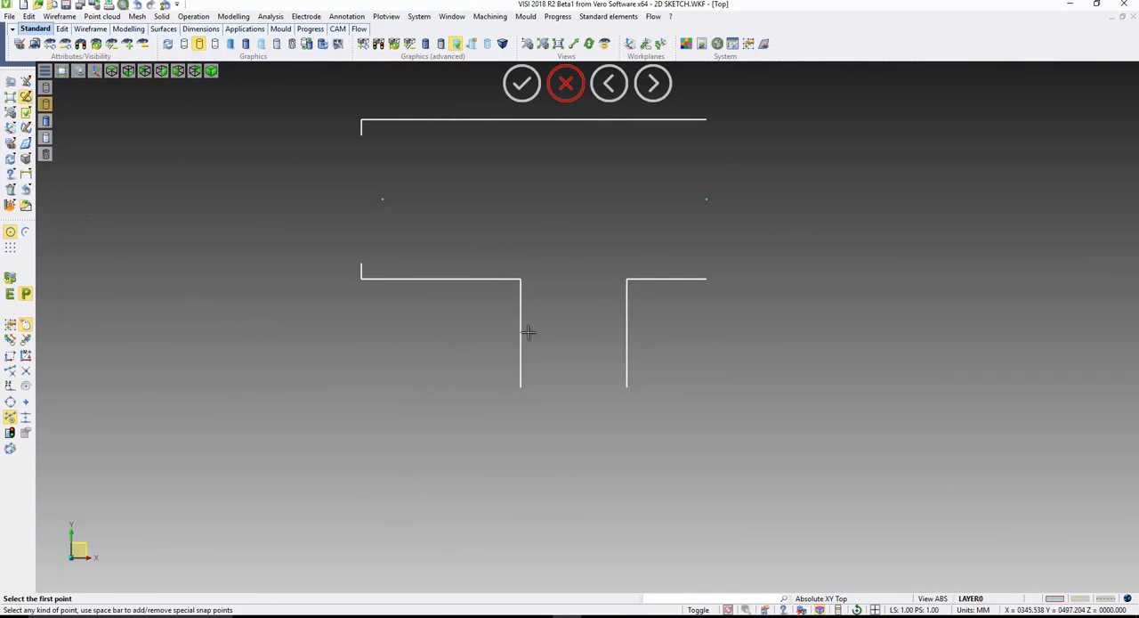
{"action": "left_click", "coordinate": [706, 199]}
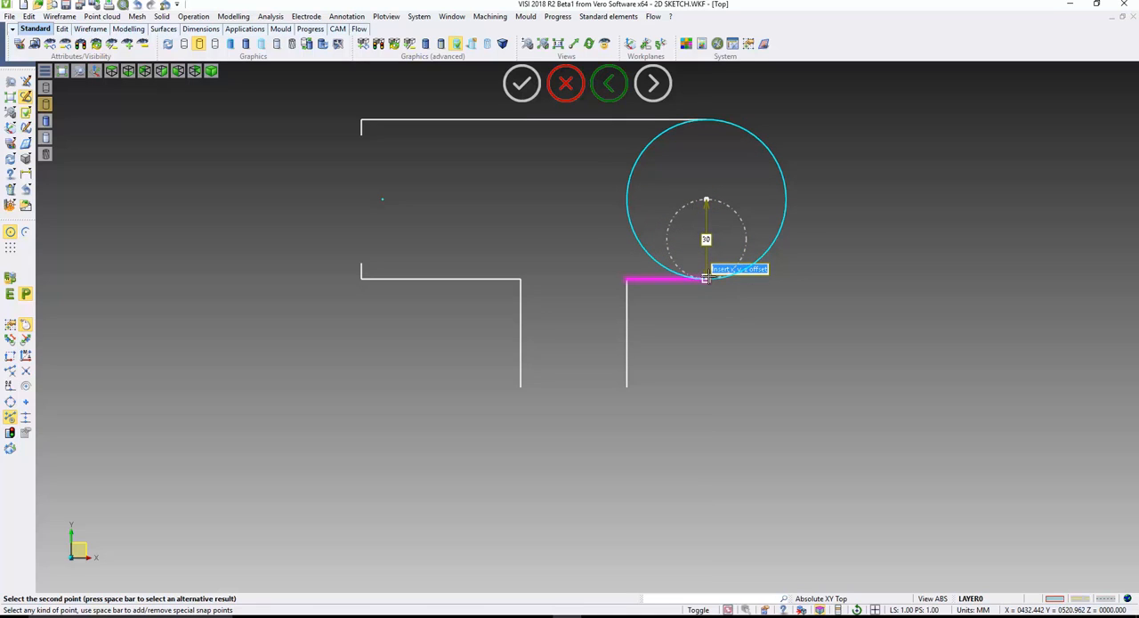
{"action": "left_click", "coordinate": [706, 277]}
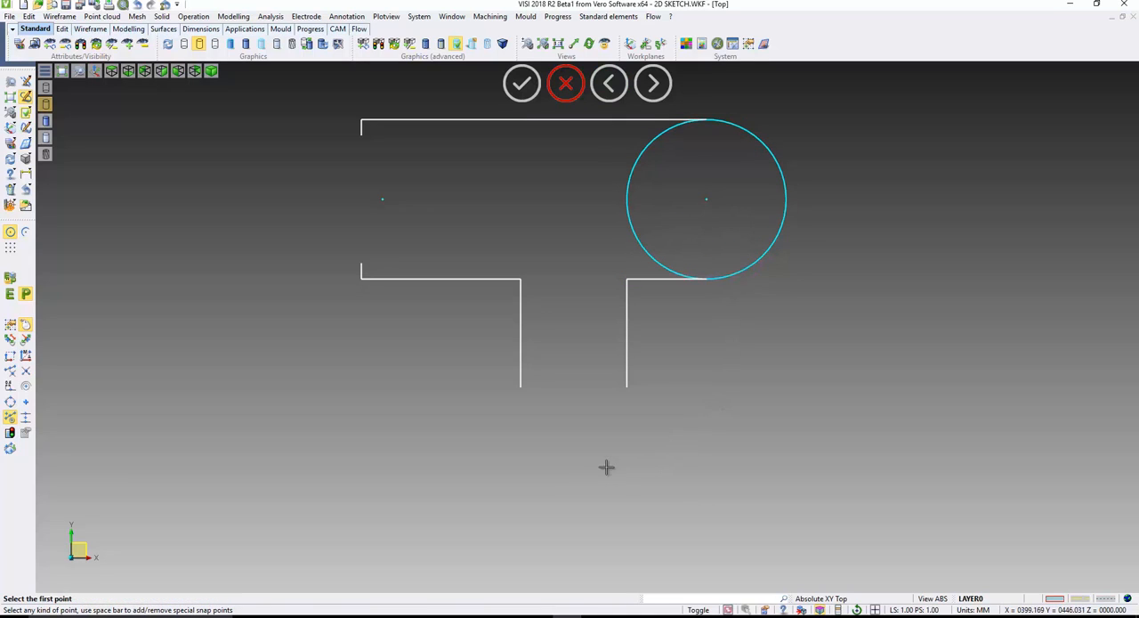
- Draw a circle whose diameter spans the lower ends of the two vertical lines, using the alternative two-point solution
{"action": "left_click", "coordinate": [627, 387]}
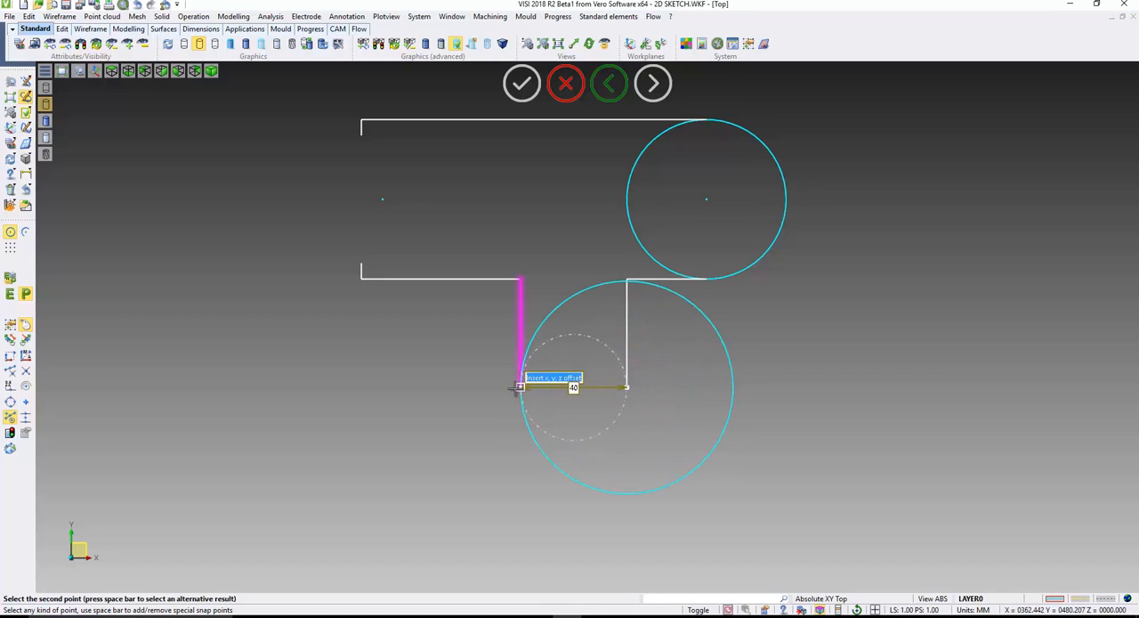
{"action": "key", "text": "space"}
{"action": "left_click", "coordinate": [520, 386]}
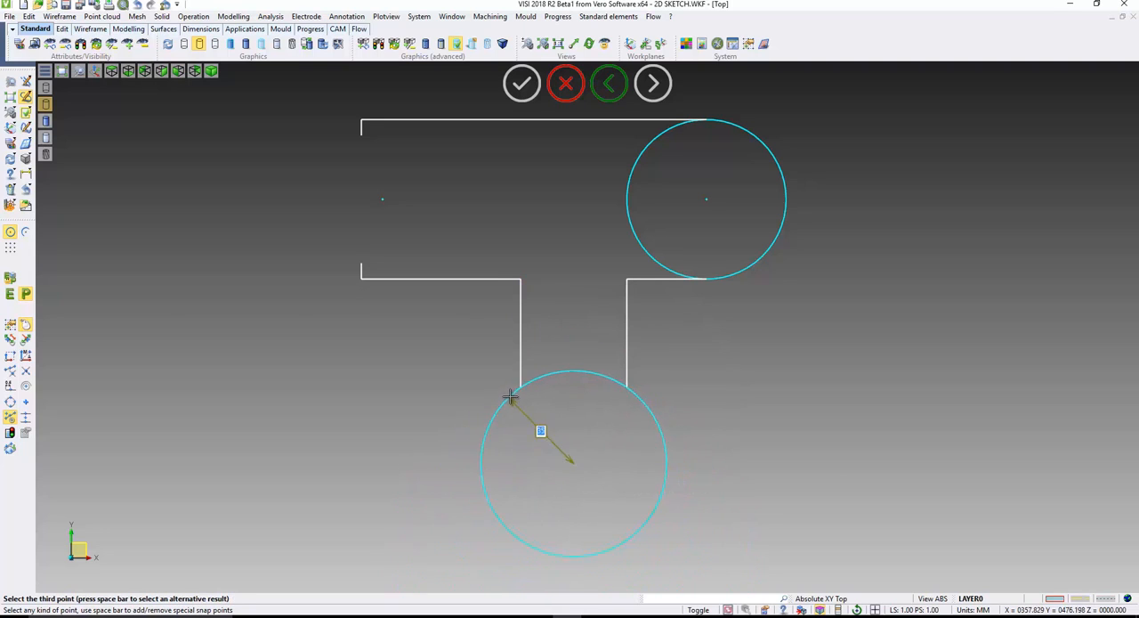
{"action": "left_click", "coordinate": [520, 386]}
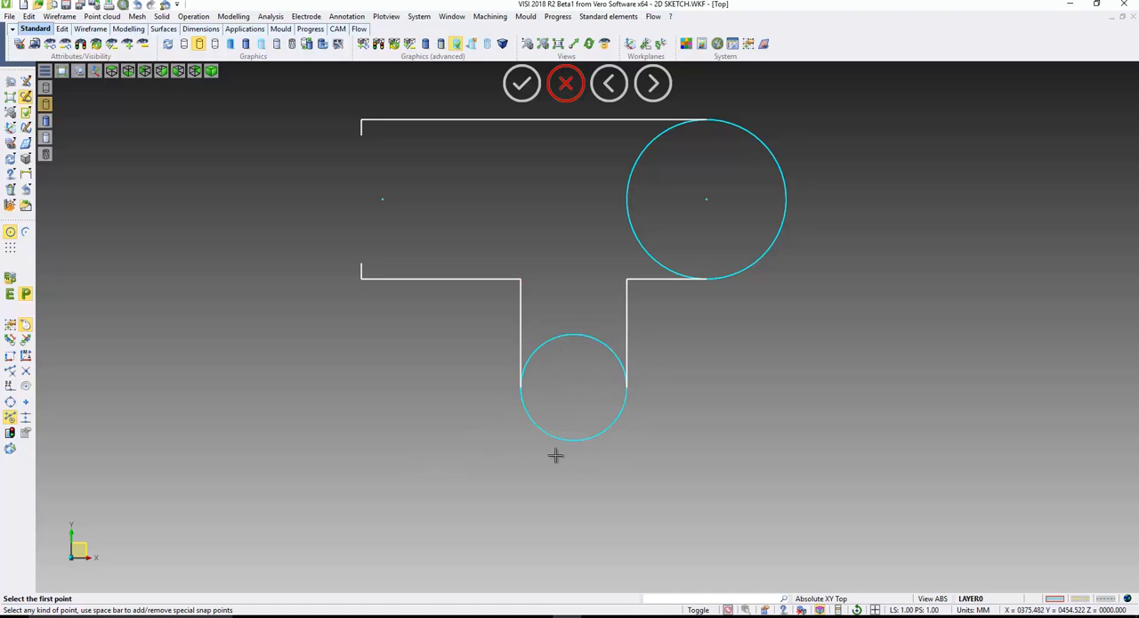
- Draw a three-point circle through the ends of the two short left edges and the point between them
{"action": "left_click", "coordinate": [361, 263]}
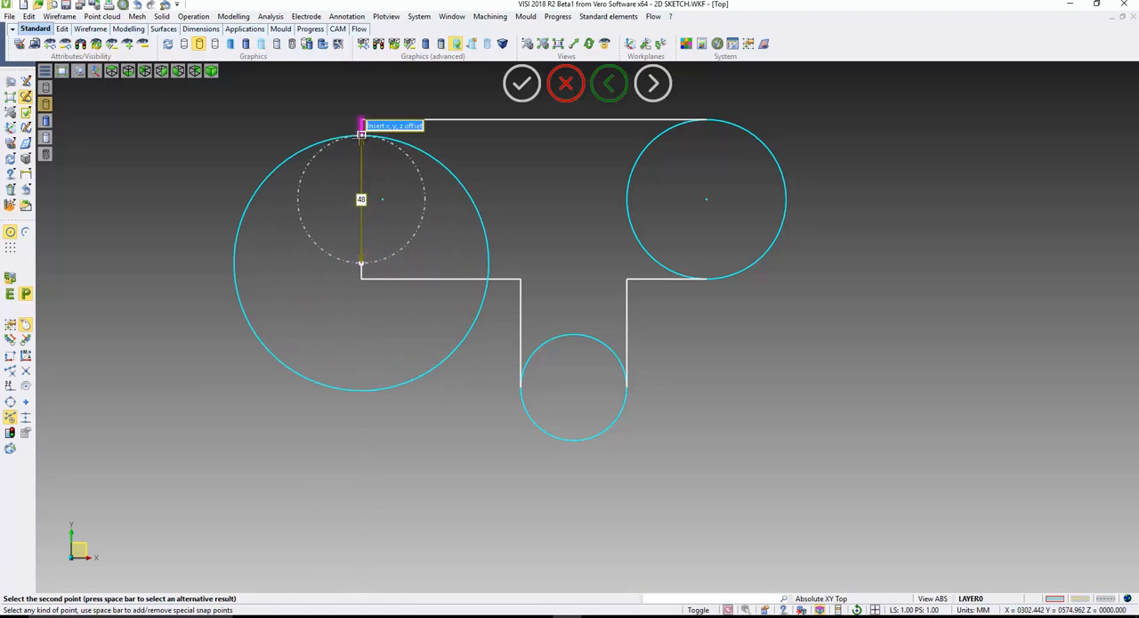
{"action": "key", "text": "space"}
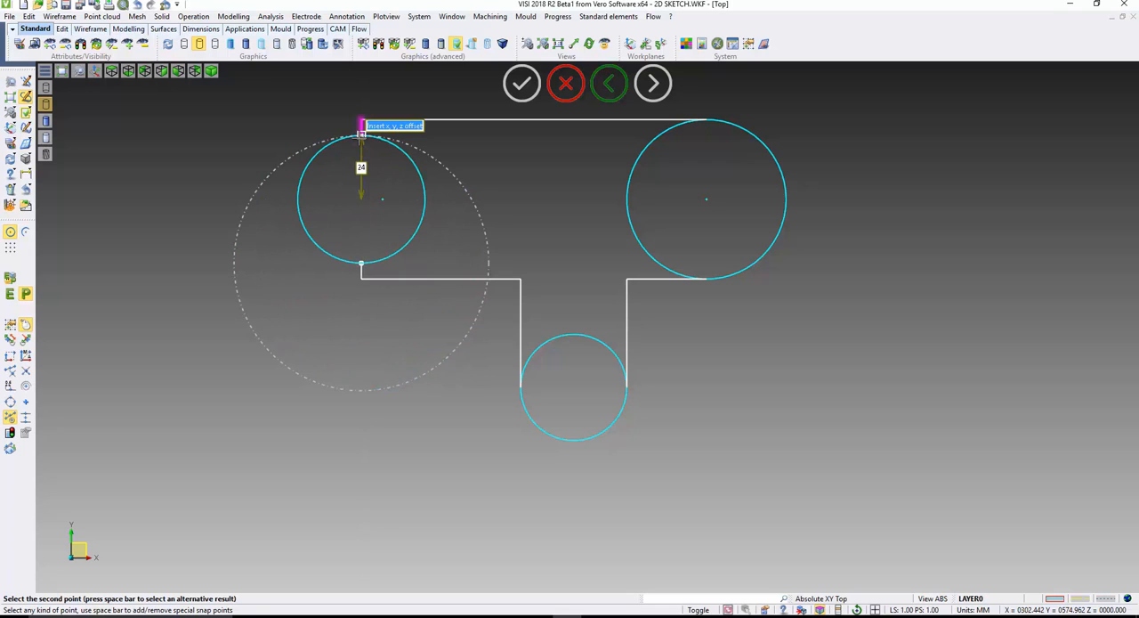
{"action": "left_click", "coordinate": [361, 132]}
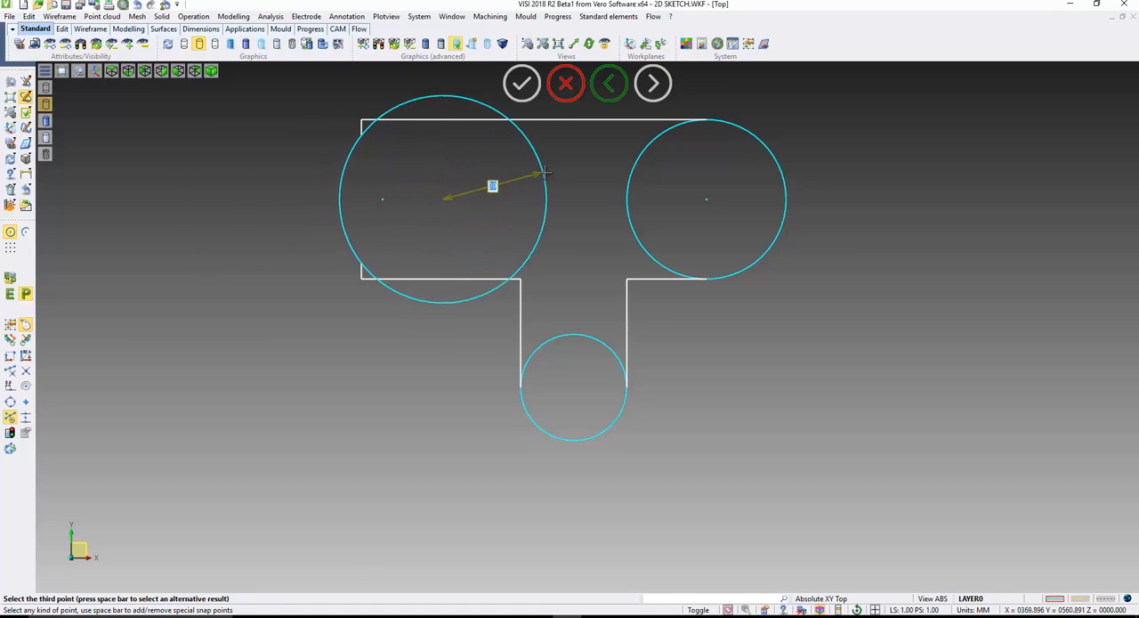
{"action": "left_click", "coordinate": [382, 198]}
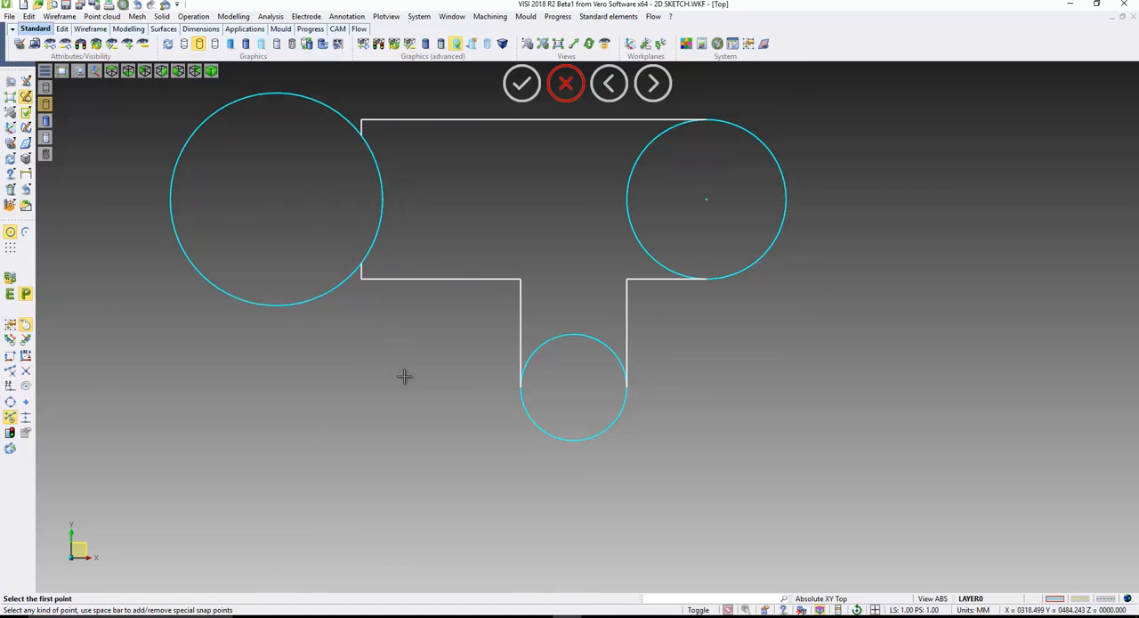
- Break away the unneeded portions of all three circles, keeping only the arcs that close the profile
{"action": "left_click", "coordinate": [25, 189]}
{"action": "left_click", "coordinate": [108, 190]}
{"action": "left_click", "coordinate": [171, 199]}
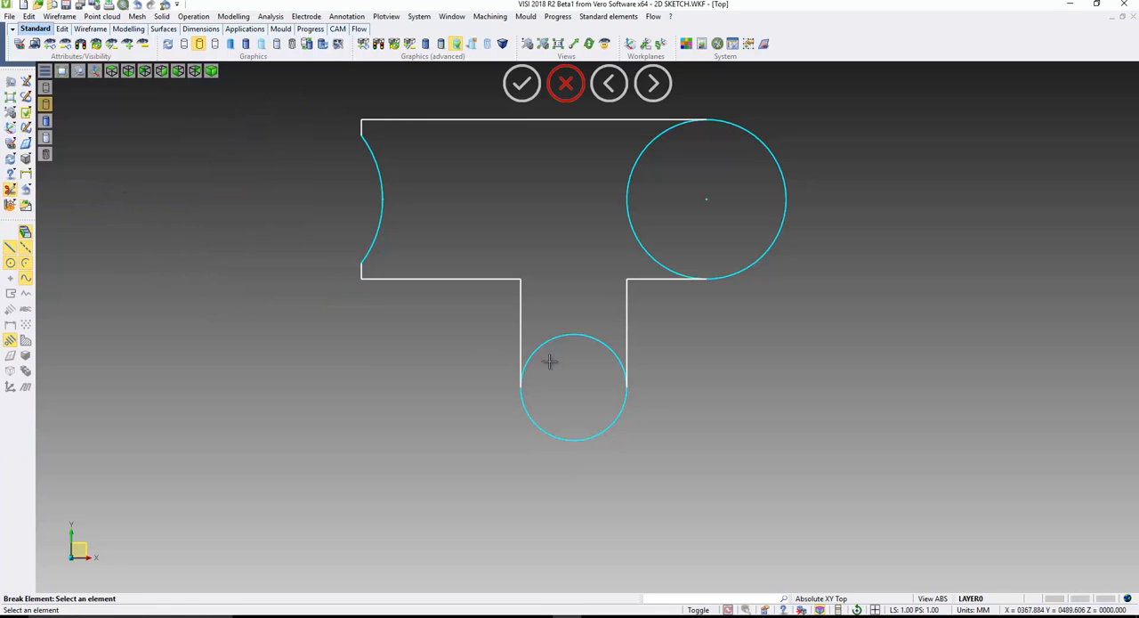
{"action": "left_click", "coordinate": [552, 338]}
{"action": "left_click", "coordinate": [637, 238]}
{"action": "key", "text": "Escape"}
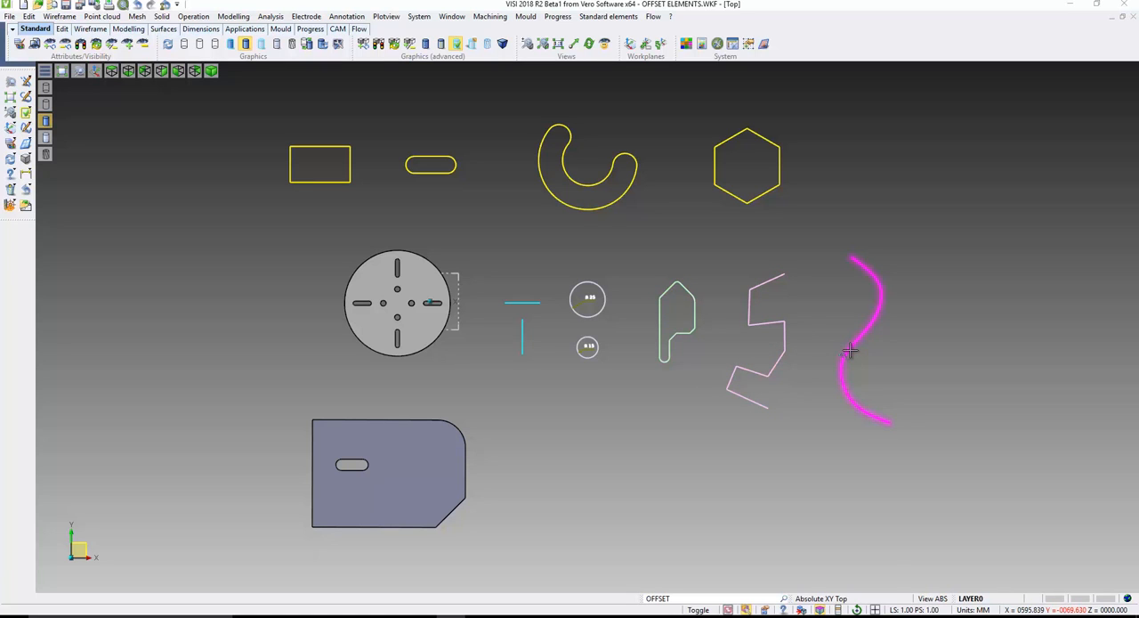
- Start Offset elements in the OFFSET ELEMENTS drawing and window-select all its wireframe and solid geometry
{"action": "middle_click_drag", "start_coordinate": [593, 382], "coordinate": [516, 409]}
{"action": "scroll", "coordinate": [510, 410], "scroll_direction": "up", "scroll_amount": 1}
{"action": "key", "text": "F5"}
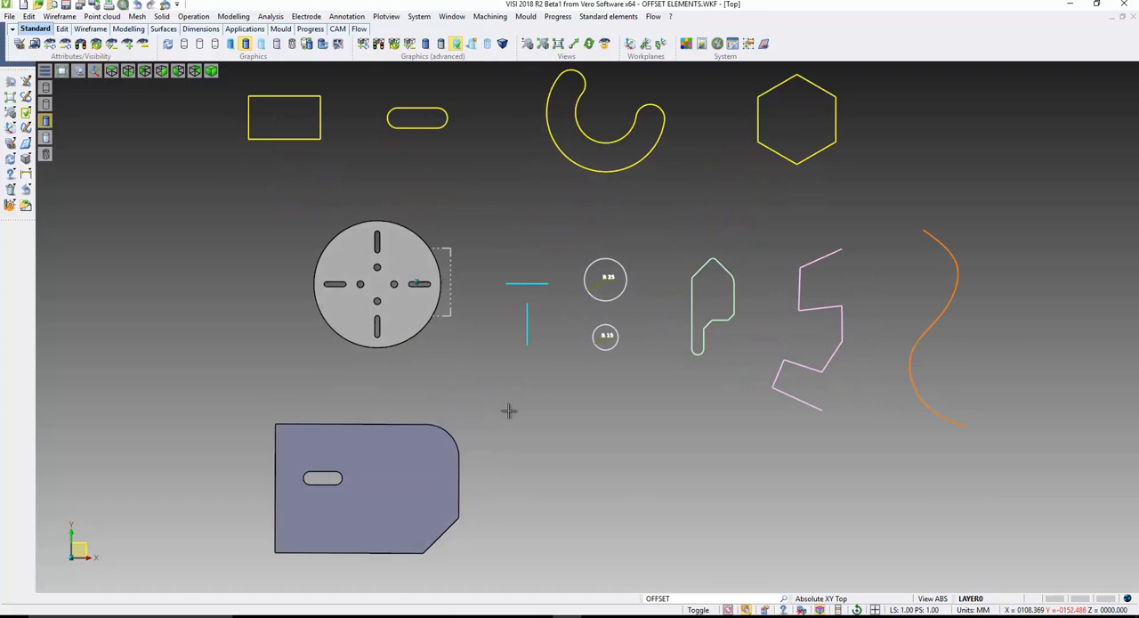
{"action": "left_click", "coordinate": [29, 16]}
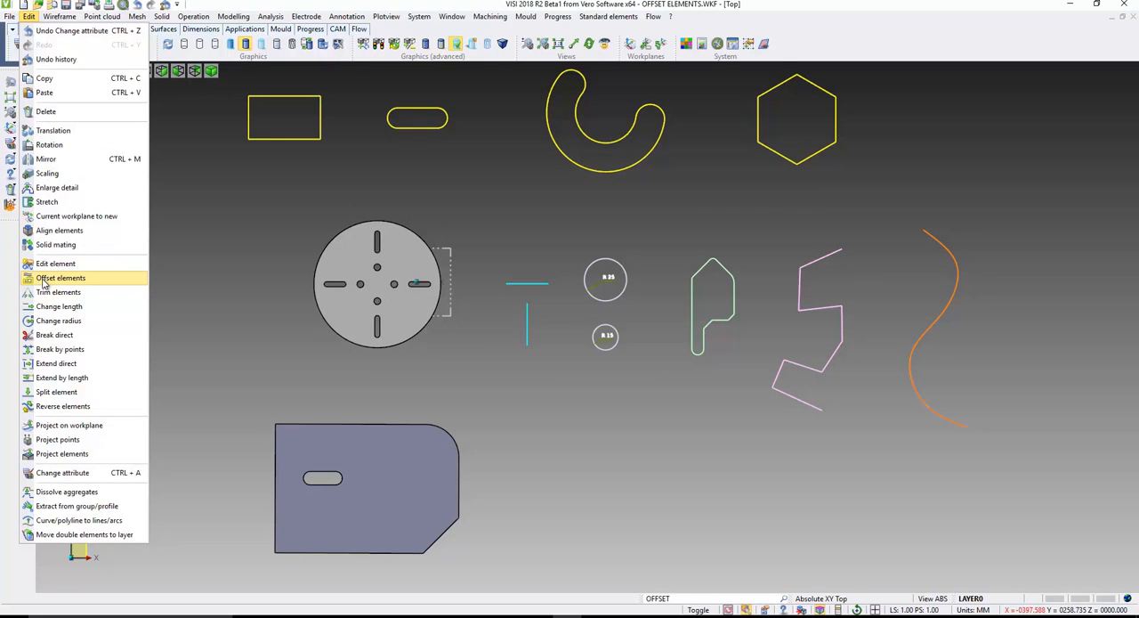
{"action": "left_click", "coordinate": [73, 281]}
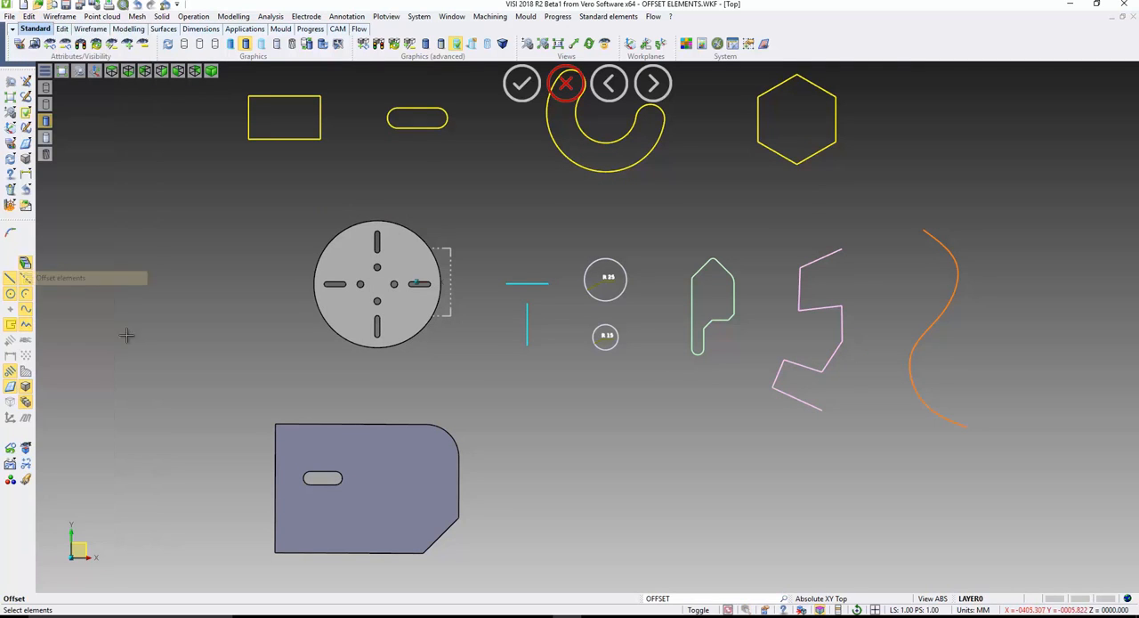
{"action": "scroll", "coordinate": [186, 386], "scroll_direction": "down", "scroll_amount": 1}
{"action": "left_click_drag", "start_coordinate": [178, 90], "coordinate": [876, 554]}
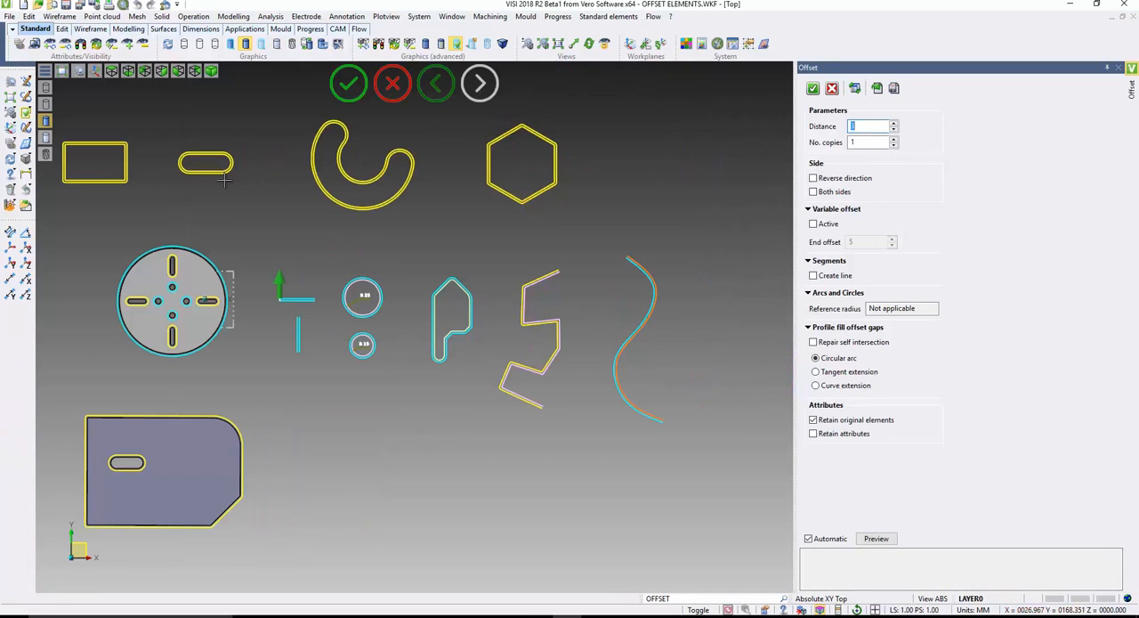
- Set the offset distance to 5 mm, inspect the preview in 3D and return to the top view
{"action": "middle_click_drag", "start_coordinate": [241, 308], "coordinate": [247, 252]}
{"action": "scroll", "coordinate": [143, 310], "scroll_direction": "up", "scroll_amount": 5}
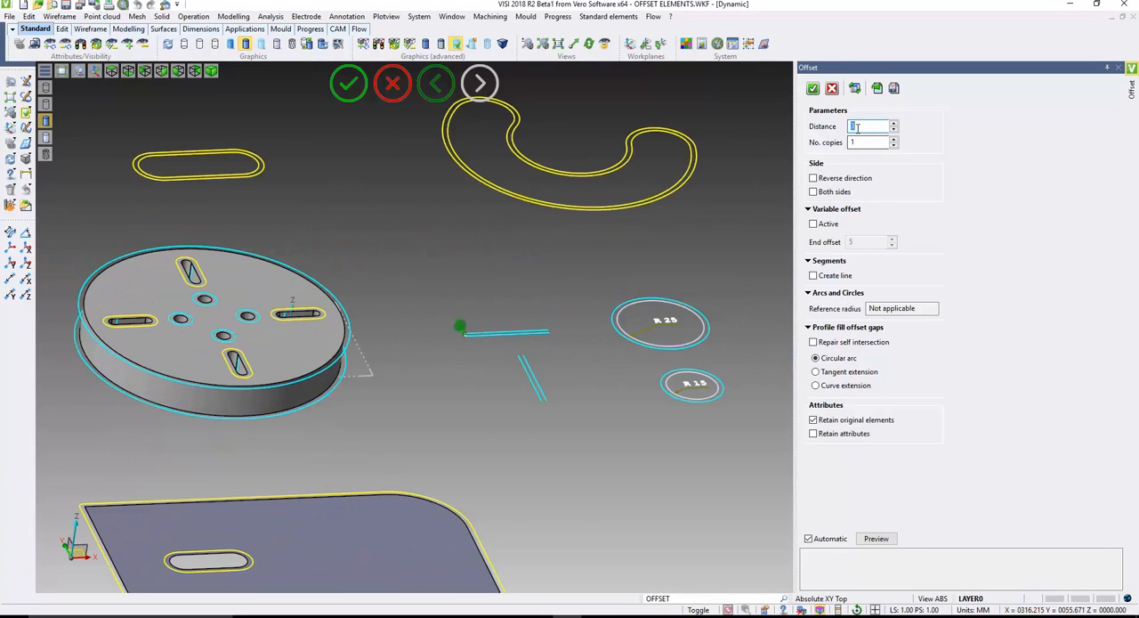
{"action": "scroll", "coordinate": [852, 127], "scroll_direction": "up", "scroll_amount": 4}
{"action": "scroll", "coordinate": [850, 127], "scroll_direction": "down", "scroll_amount": 4}
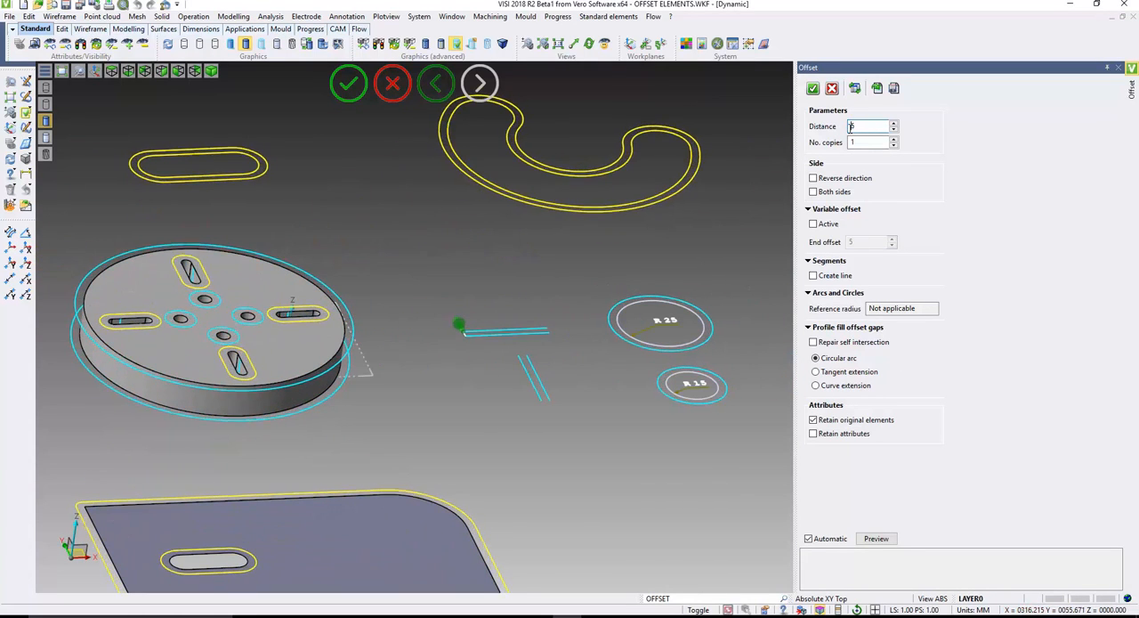
{"action": "scroll", "coordinate": [851, 128], "scroll_direction": "up", "scroll_amount": 2}
{"action": "middle_click_drag", "start_coordinate": [386, 293], "coordinate": [374, 332]}
{"action": "left_click", "coordinate": [128, 72]}
{"action": "left_click", "coordinate": [12, 100]}
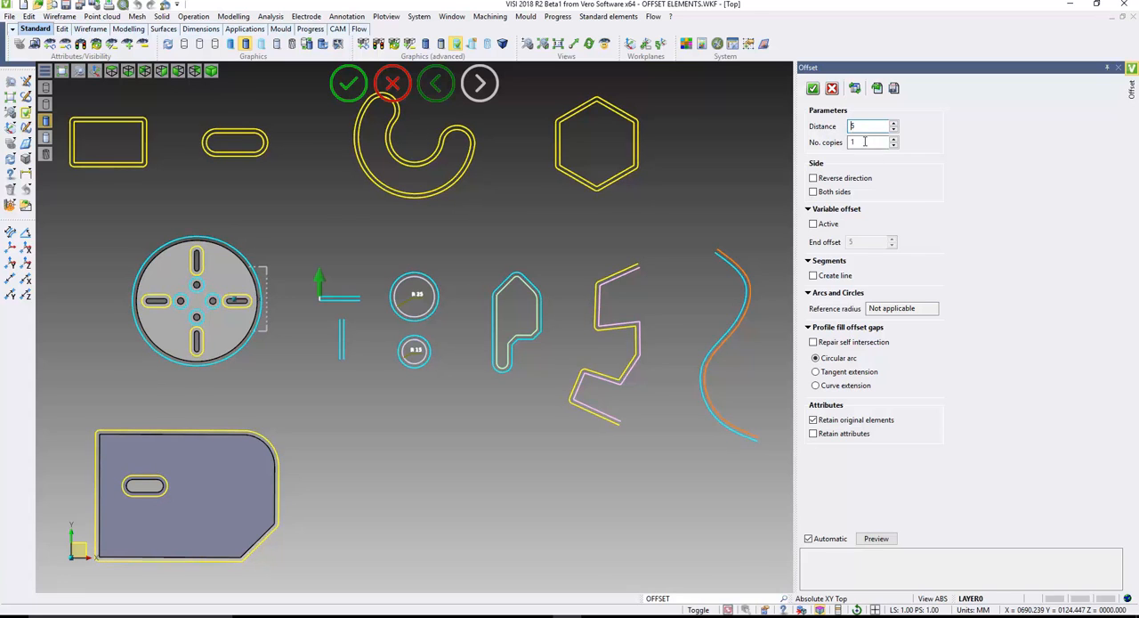
- Preview the offset with 5 and 3 copies, in the reverse direction and on both sides
{"action": "left_click", "coordinate": [851, 141]}
{"action": "type", "text": "5"}
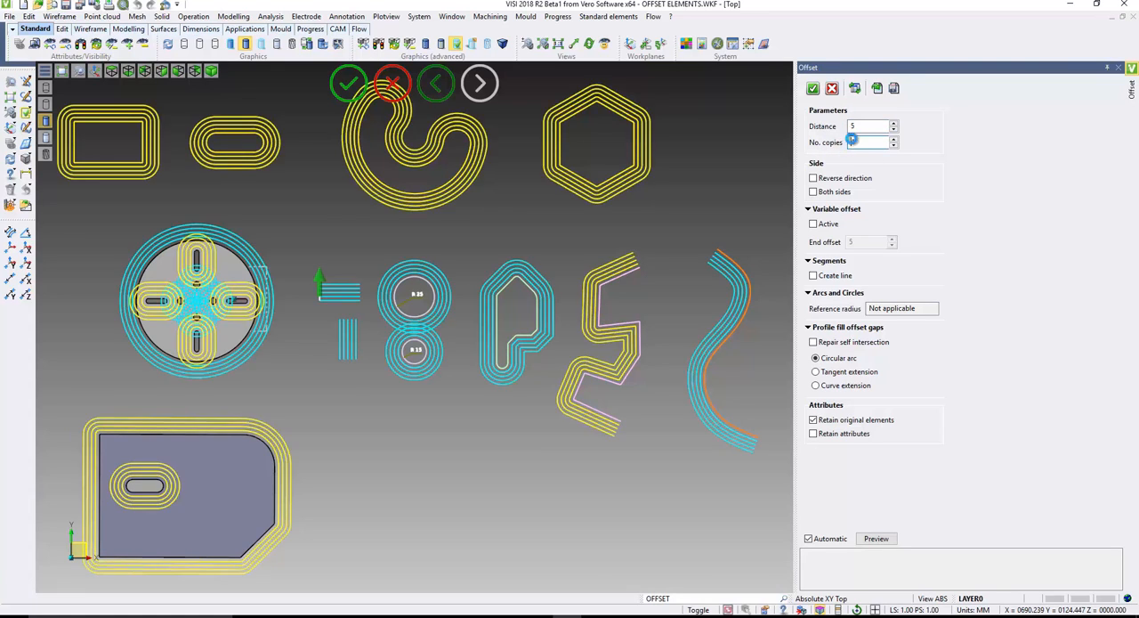
{"action": "type", "text": "3"}
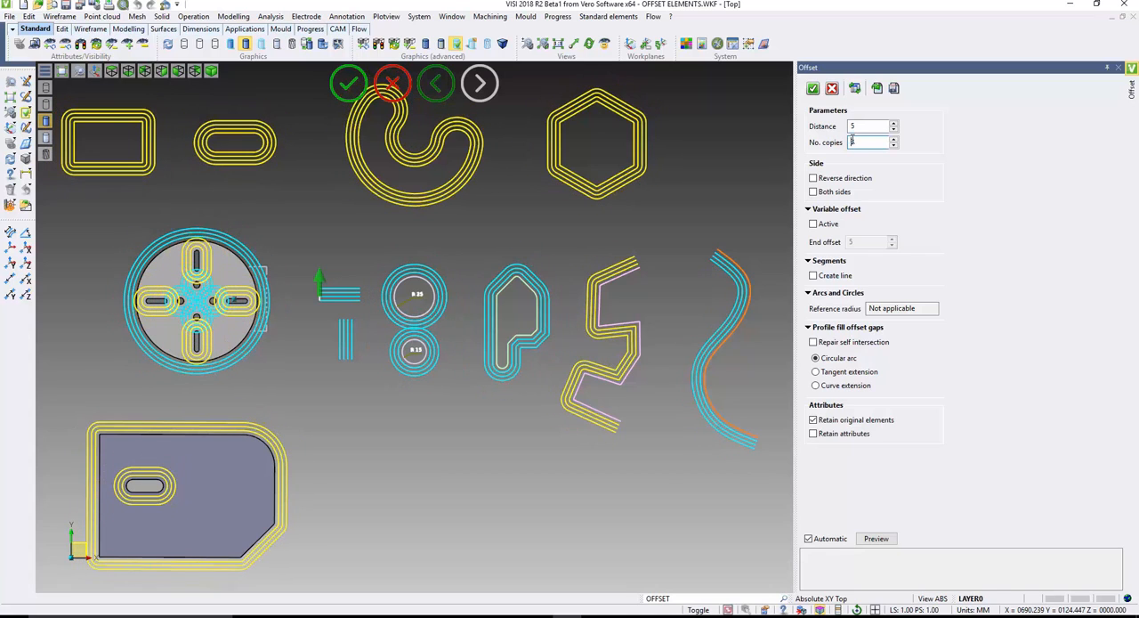
{"action": "left_click", "coordinate": [813, 179]}
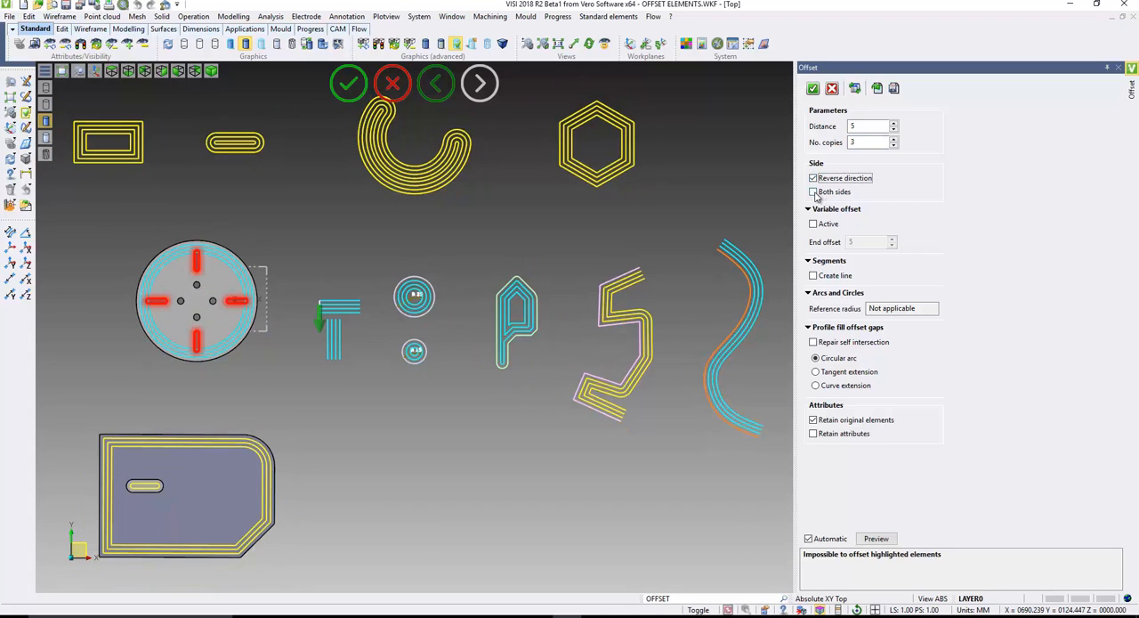
{"action": "left_click", "coordinate": [814, 192]}
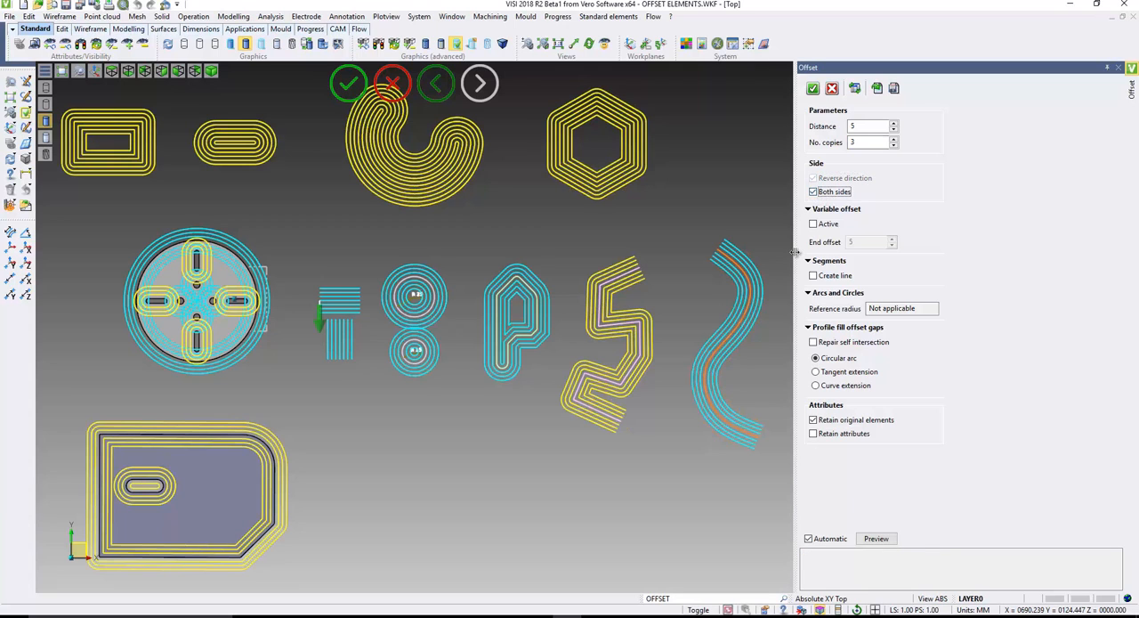
- Set the number of copies back to 1 and turn off the both-sides and reverse-direction options
{"action": "double_click", "coordinate": [851, 144]}
{"action": "type", "text": "1"}
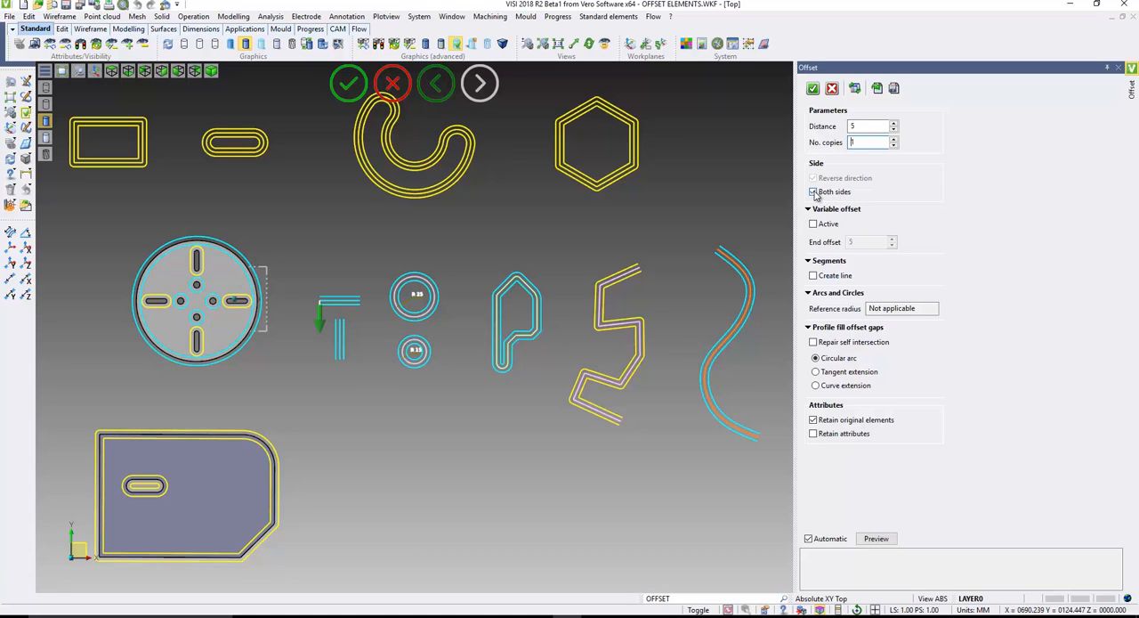
{"action": "left_click", "coordinate": [813, 192]}
{"action": "left_click", "coordinate": [814, 179]}
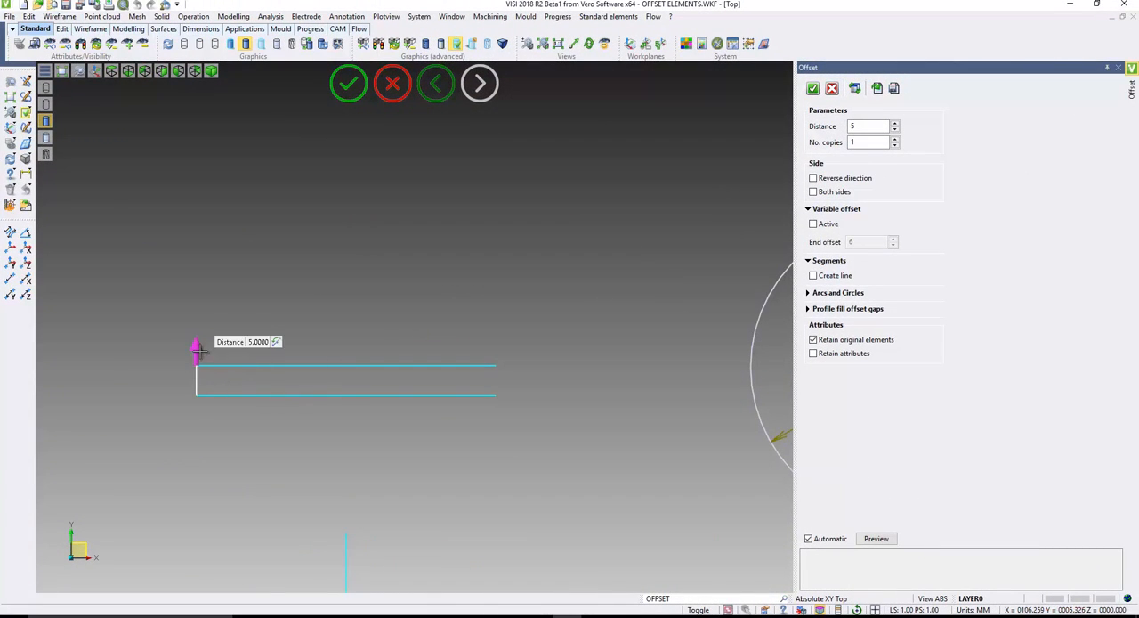
- Offset the single horizontal line by 7 mm and activate variable offset with an end offset of 8 mm
{"action": "mouse_move", "coordinate": [198, 345]}
{"action": "left_mouse_down"}
{"action": "mouse_move", "coordinate": [201, 272]}
{"action": "mouse_move", "coordinate": [197, 329]}
{"action": "left_mouse_up"}
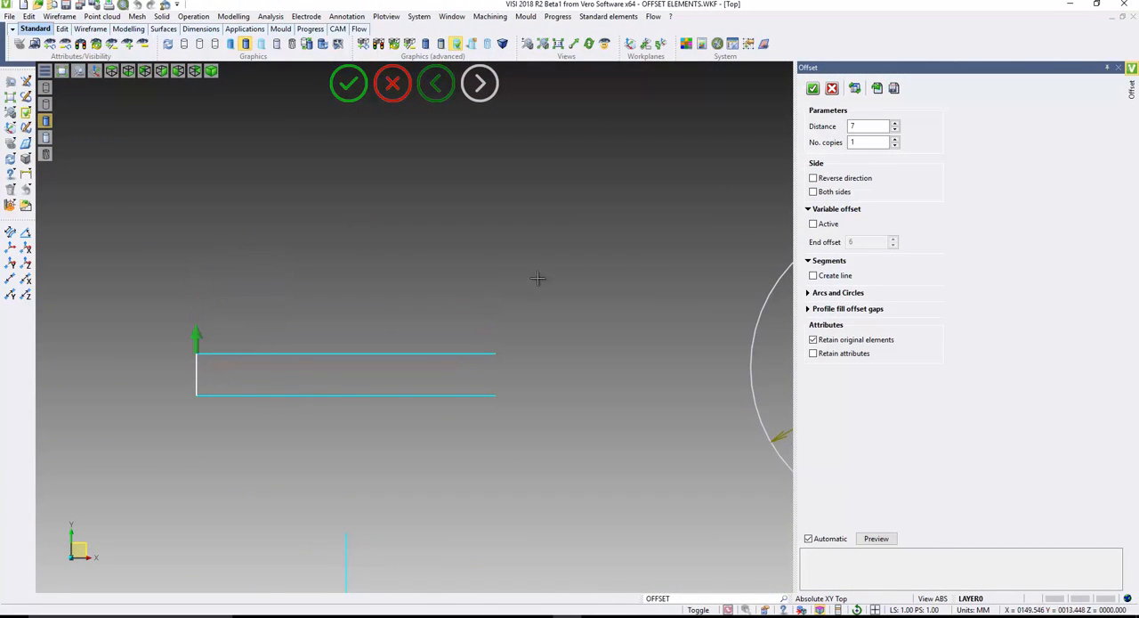
{"action": "left_click", "coordinate": [814, 225]}
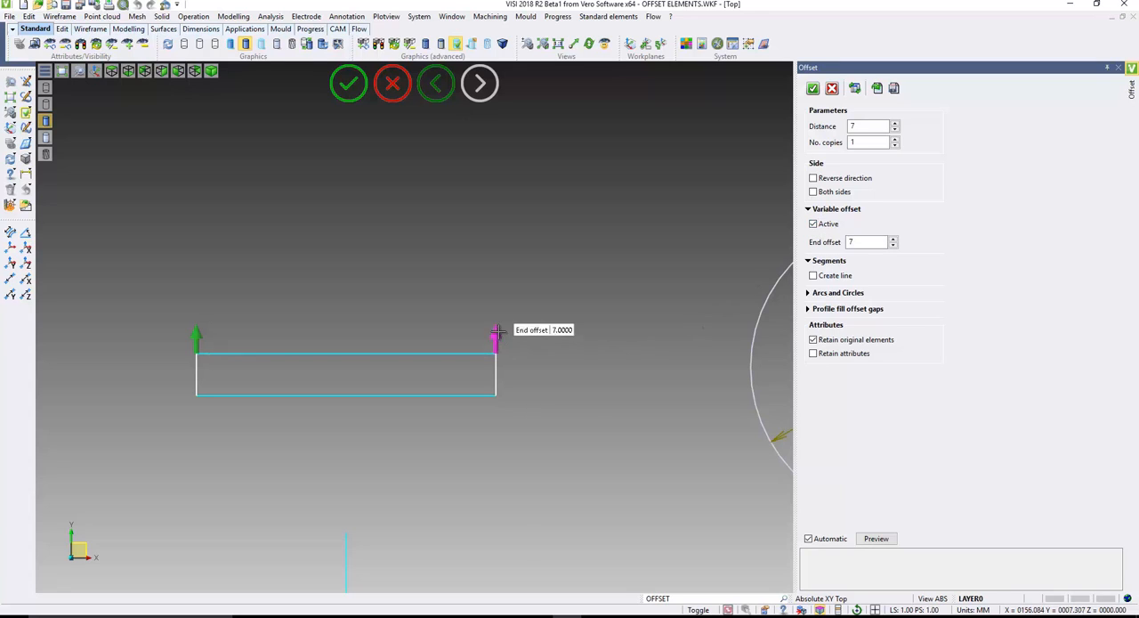
{"action": "left_click_drag", "start_coordinate": [498, 332], "coordinate": [498, 326]}
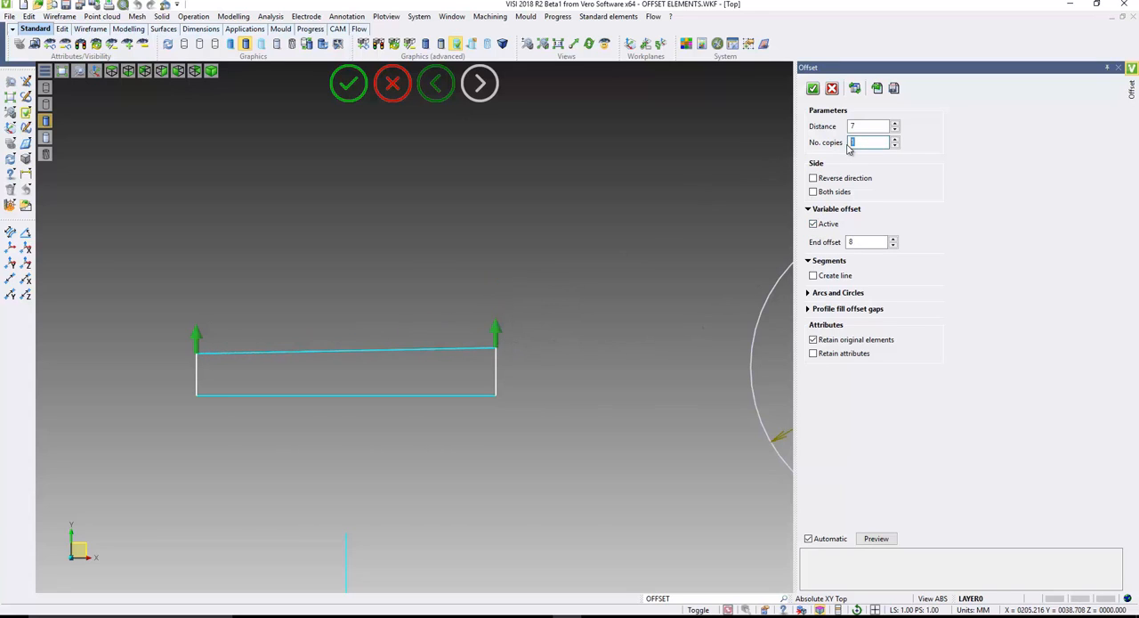
- Set the horizontal line's offset to 4 copies with an end offset of 7 mm
{"action": "type", "text": "4"}
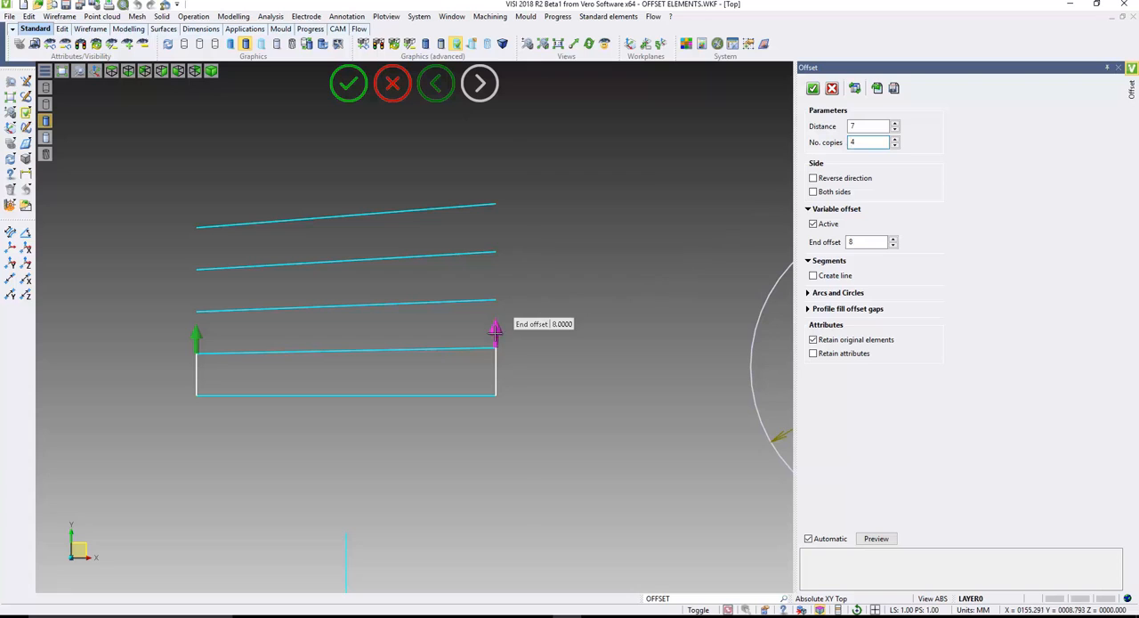
{"action": "mouse_move", "coordinate": [496, 332]}
{"action": "left_mouse_down"}
{"action": "mouse_move", "coordinate": [496, 360]}
{"action": "mouse_move", "coordinate": [496, 338]}
{"action": "left_mouse_up"}
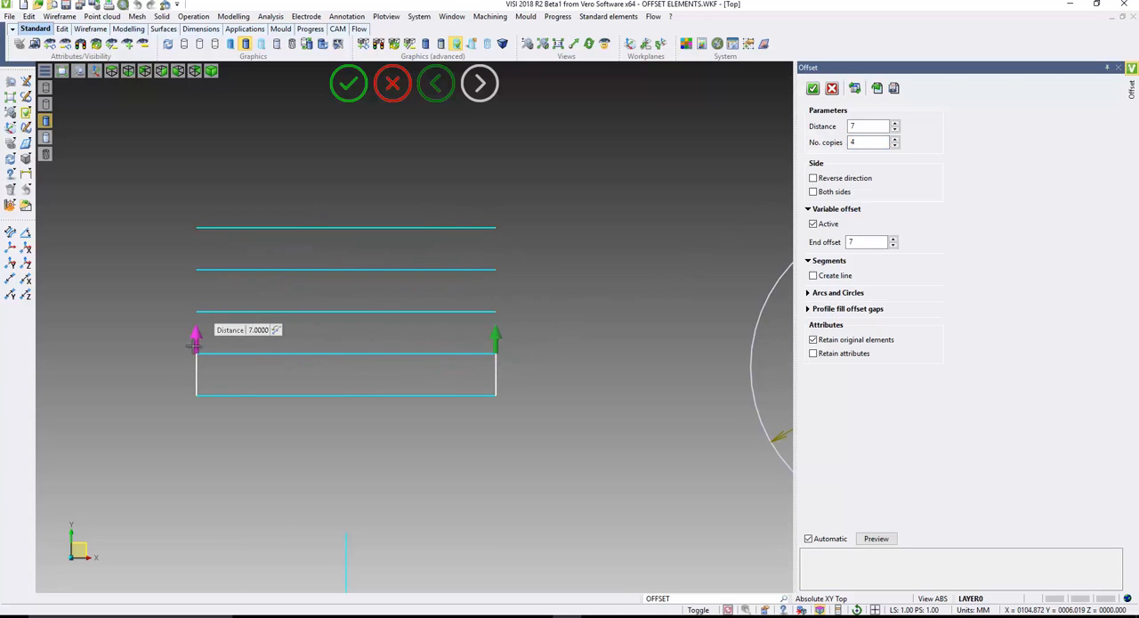
- Offset the horizontal line 9 mm at its start and 8 mm at its end as infinite lines, and deactivate variable offset
{"action": "left_click_drag", "start_coordinate": [193, 345], "coordinate": [196, 322]}
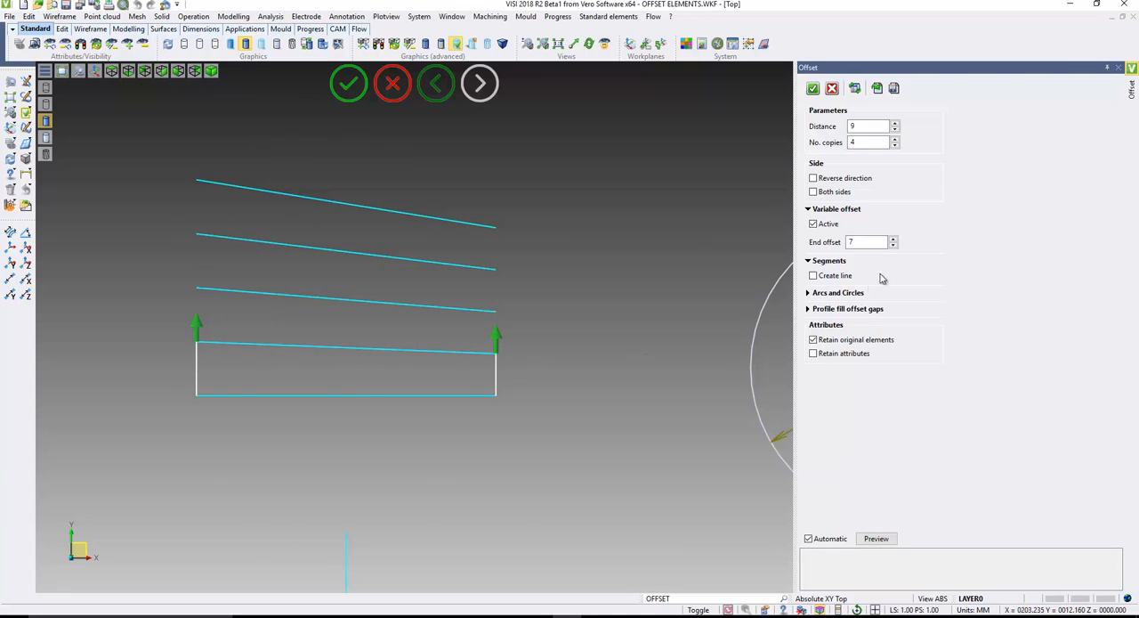
{"action": "left_click", "coordinate": [813, 276]}
{"action": "left_click_drag", "start_coordinate": [495, 356], "coordinate": [500, 332]}
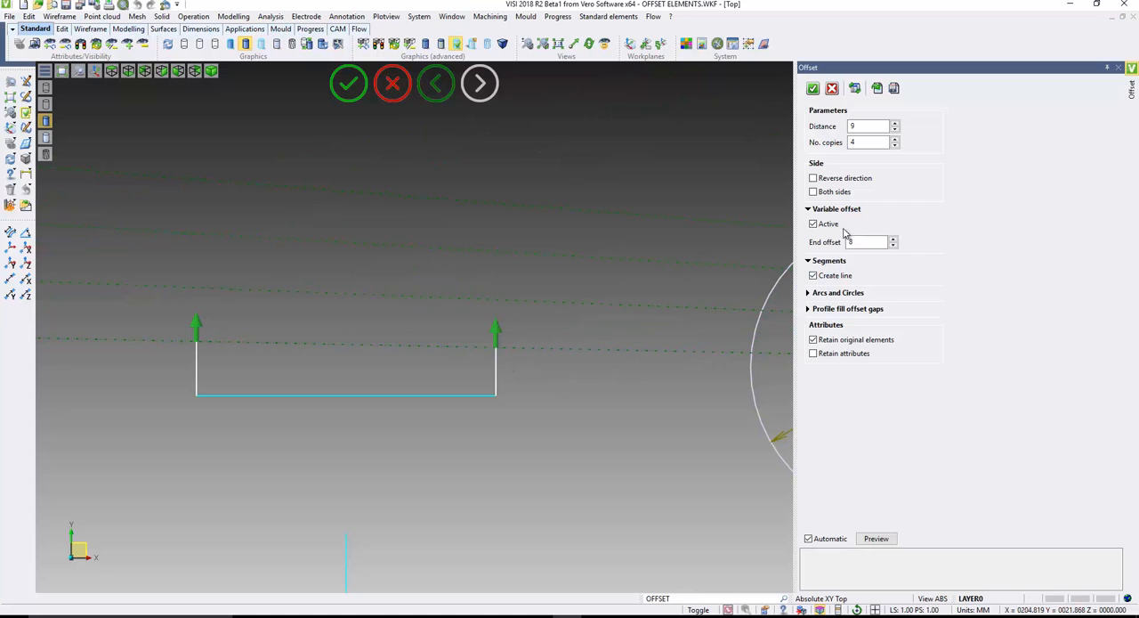
{"action": "left_click", "coordinate": [813, 224]}
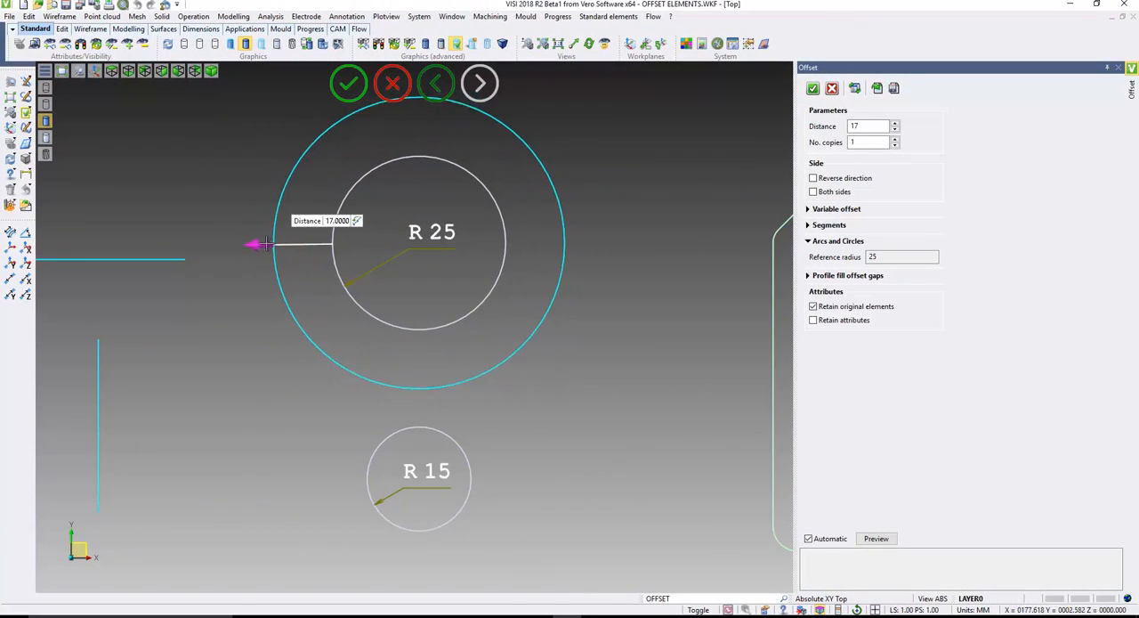
- Set the outward offset distance of the R 25 circle to 12 mm
{"action": "left_click", "coordinate": [267, 244]}
{"action": "left_click", "coordinate": [277, 247]}
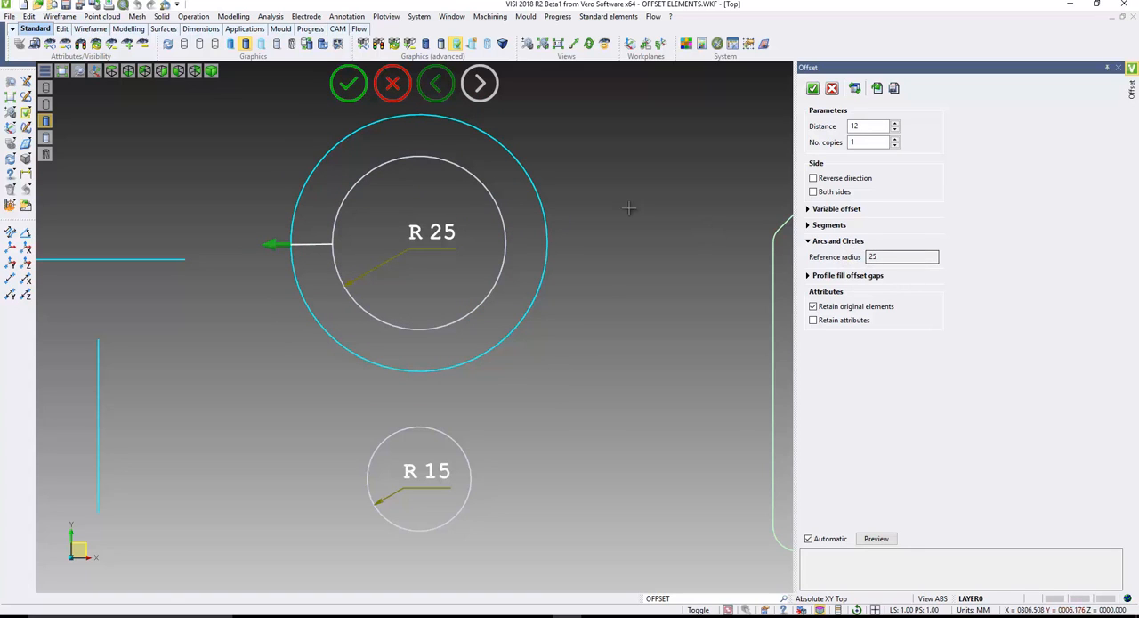
- Return to element selection and preview the offset on the R 15 circle instead of the R 25 circle
{"action": "left_click", "coordinate": [436, 83]}
{"action": "left_click_drag", "start_coordinate": [430, 119], "coordinate": [793, 598]}
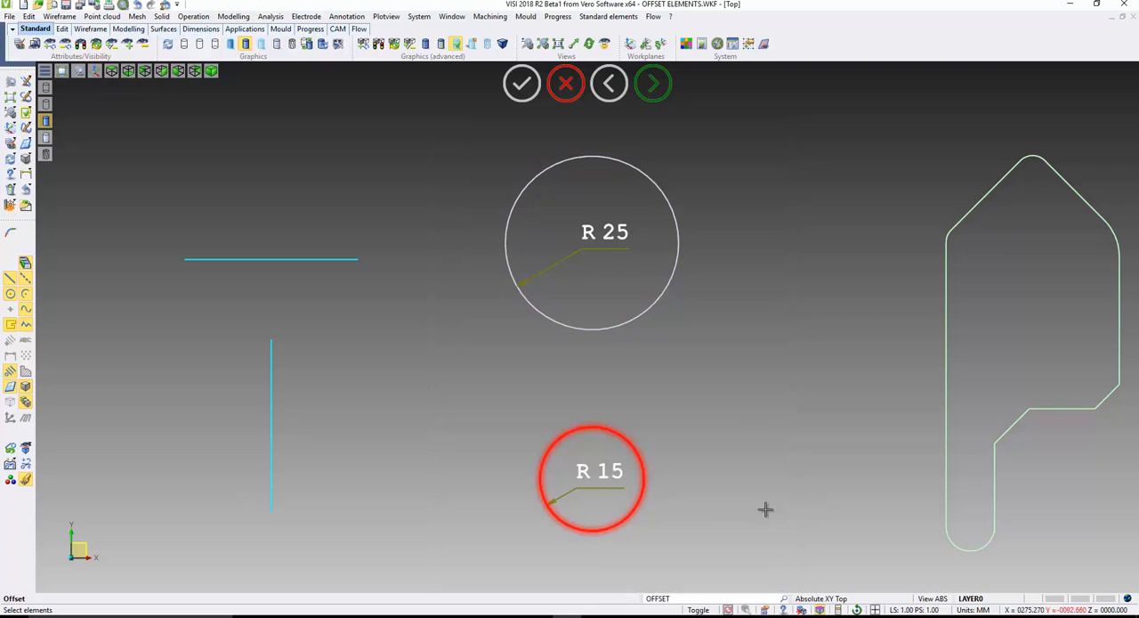
{"action": "left_click", "coordinate": [654, 83]}
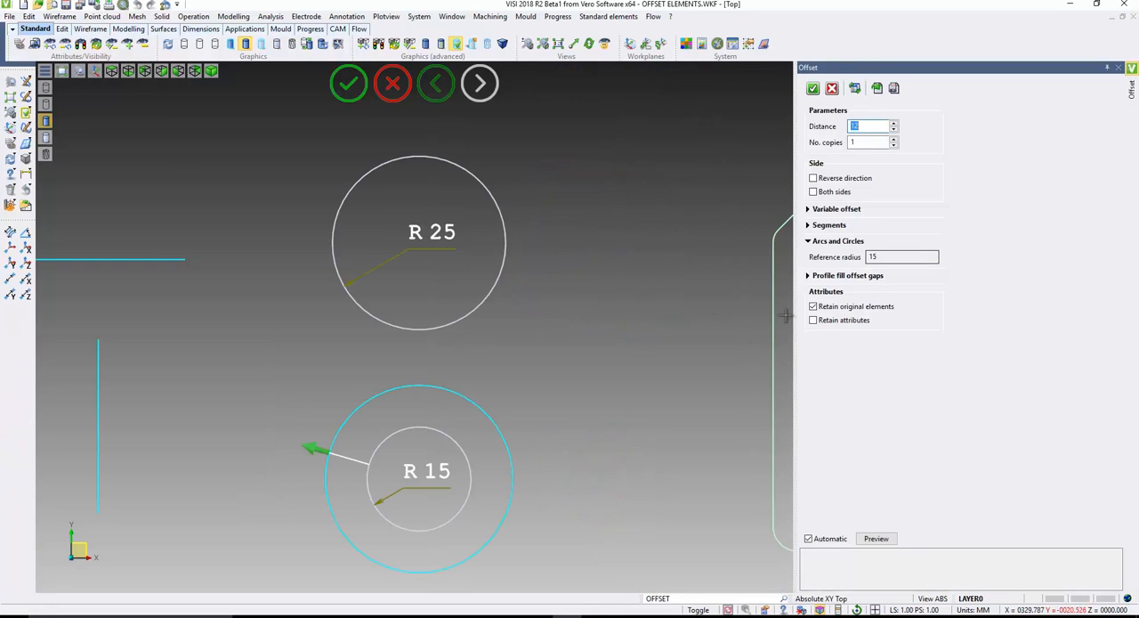